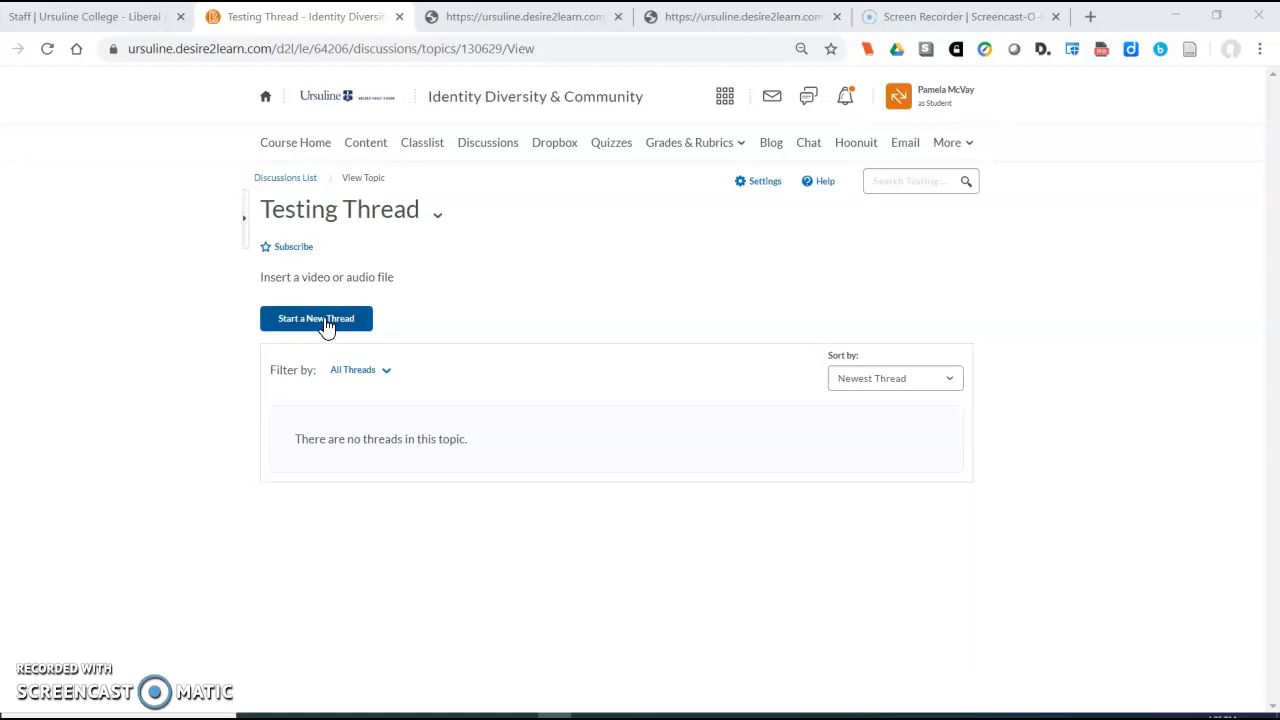
- Start a new thread and enter 'Response to test' as its subject
left_click(325, 323)
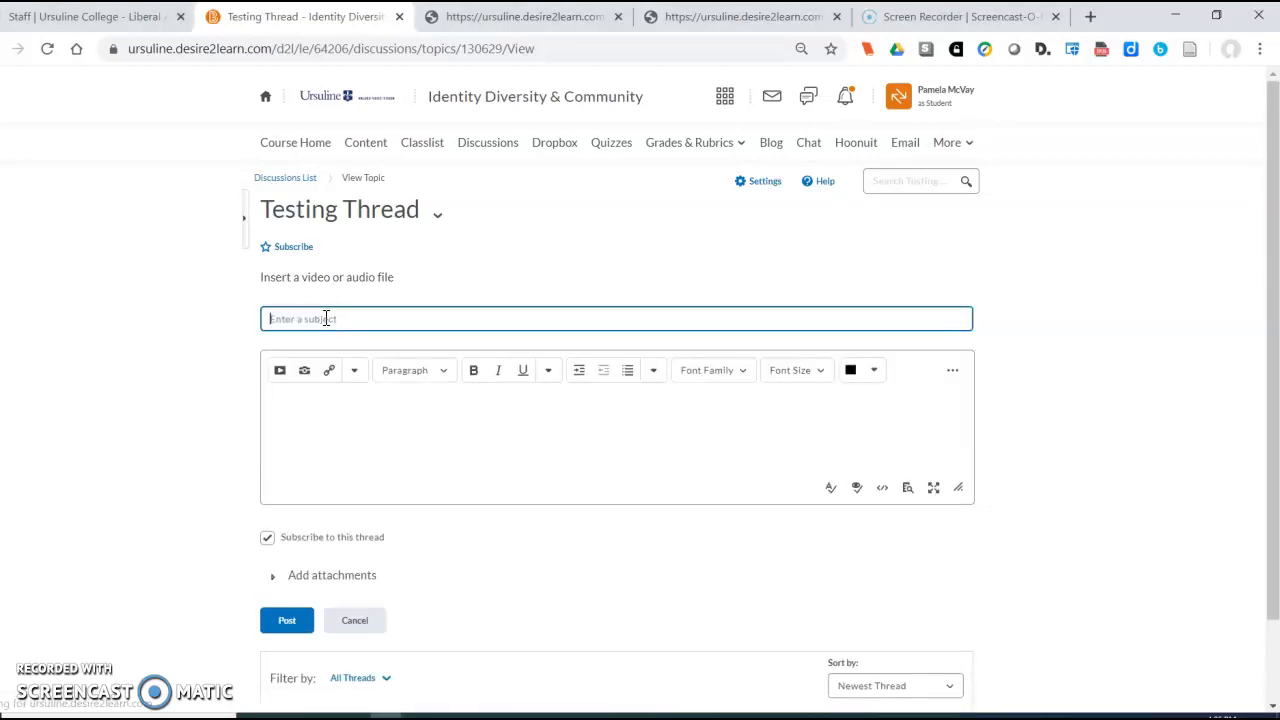
type("R")
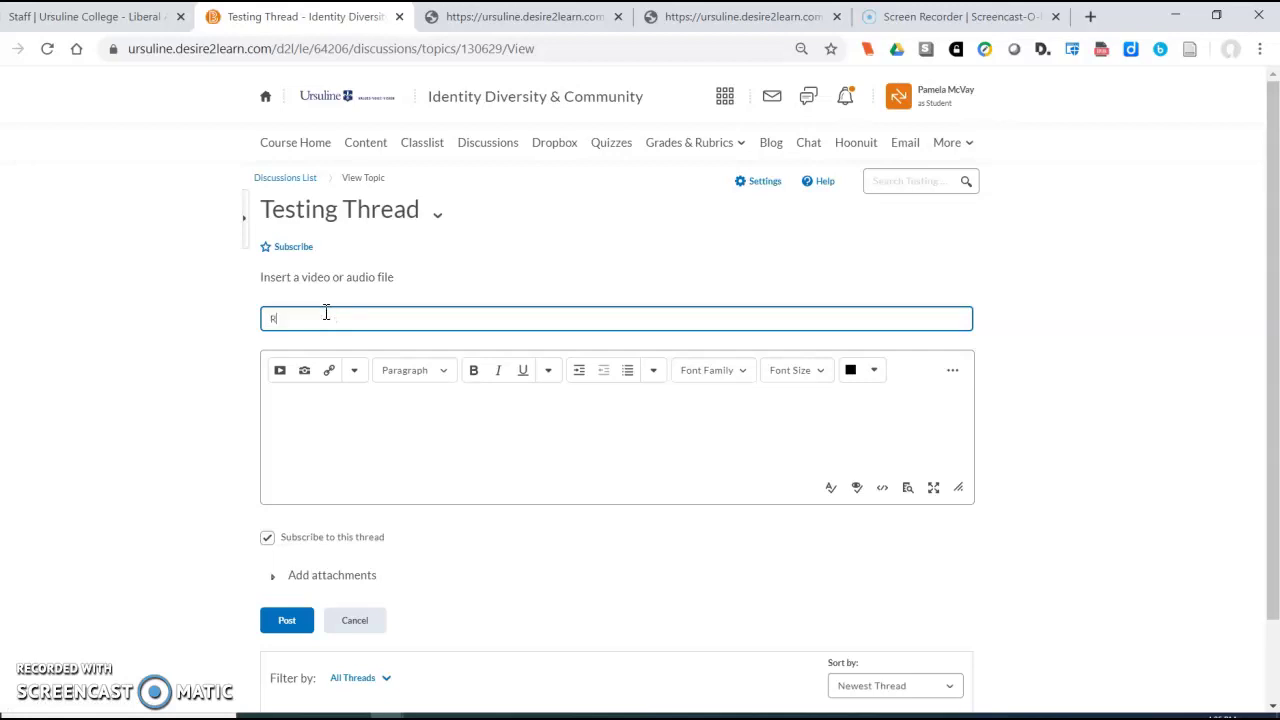
type("esponse to test")
scroll(1277, 335, "down", 1)
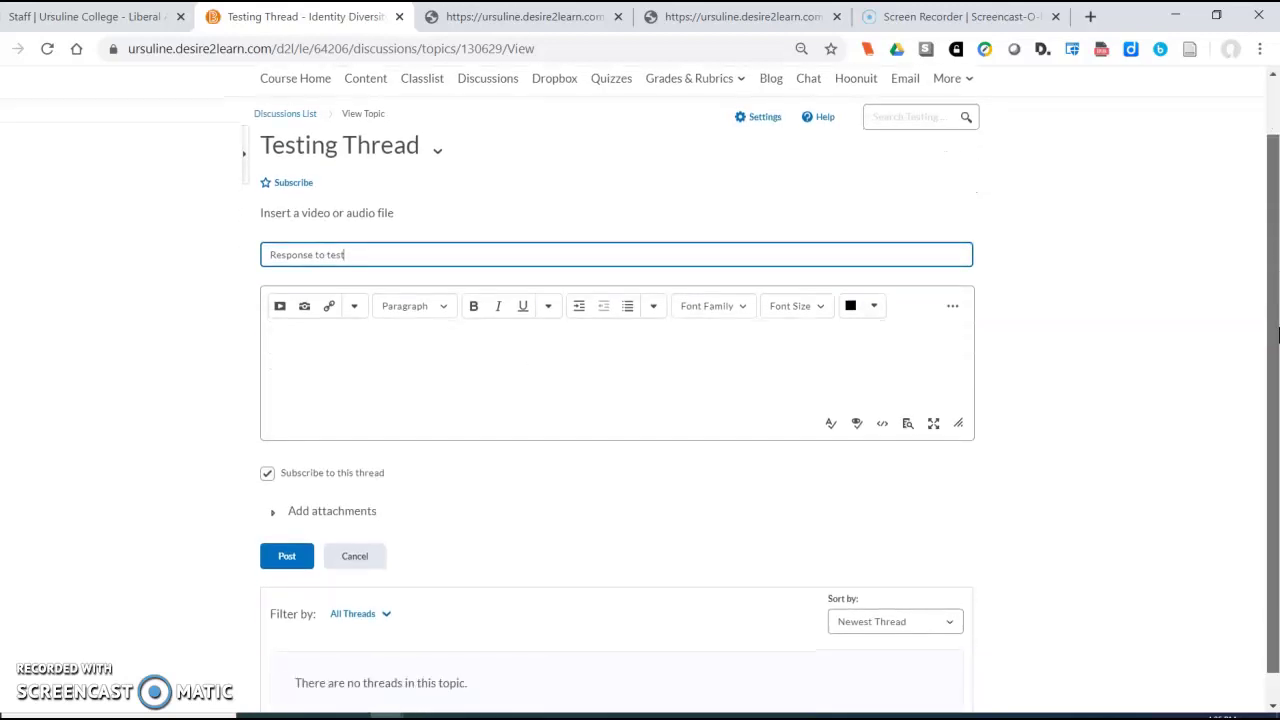
- Choose Add Video Note from the Insert Stuff list to open the webcam recorder
left_click(281, 307)
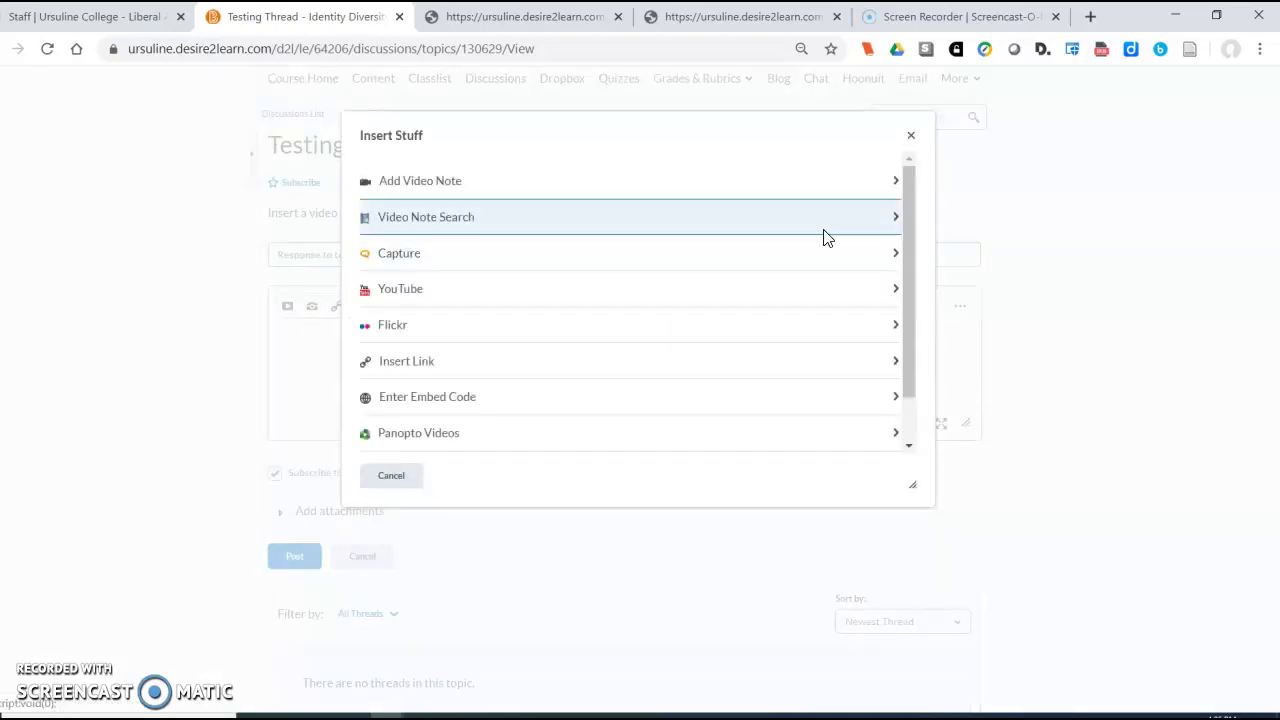
left_click_drag(914, 171, 910, 268)
scroll(920, 215, "up", 2)
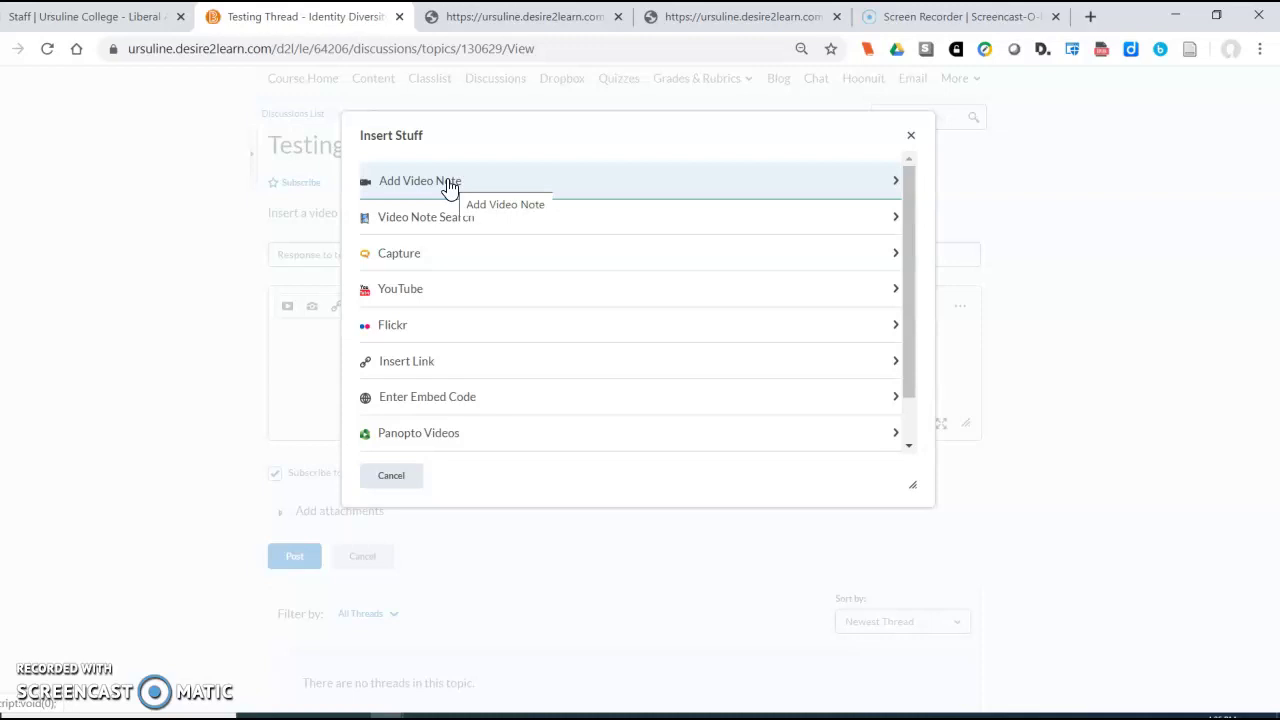
left_click(449, 185)
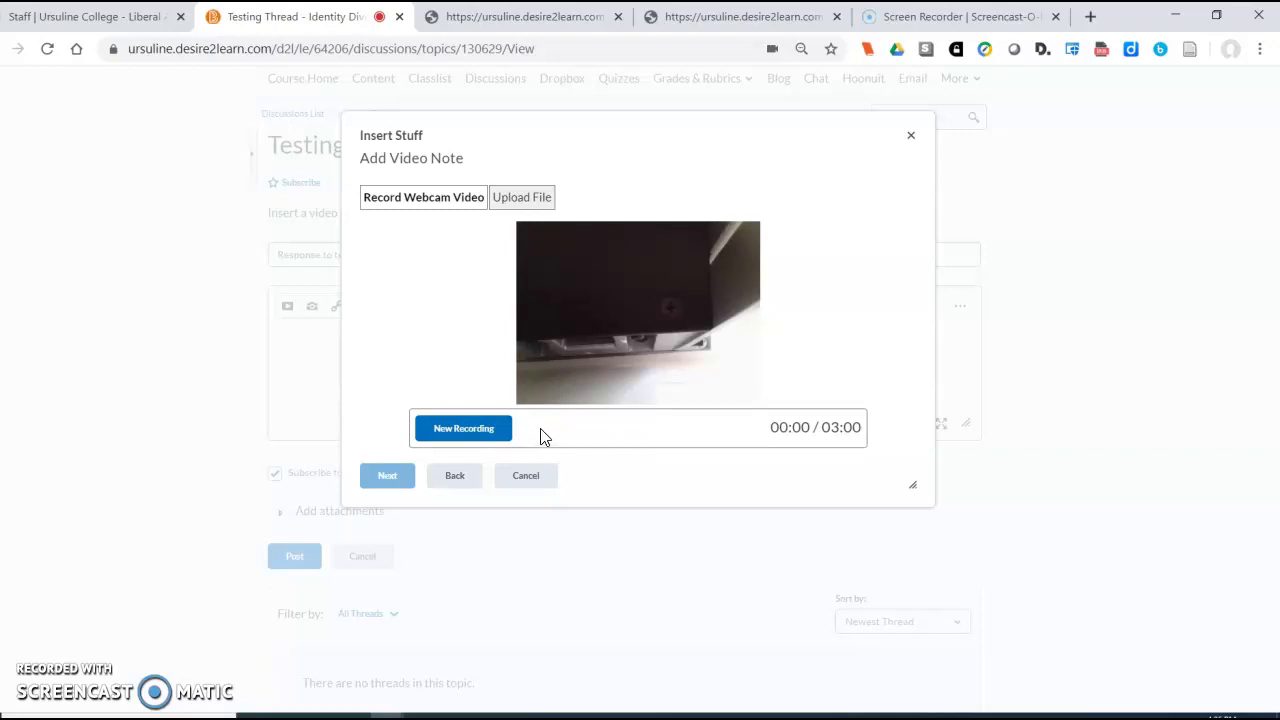
- Record a webcam video note of about 13 seconds
left_click(465, 430)
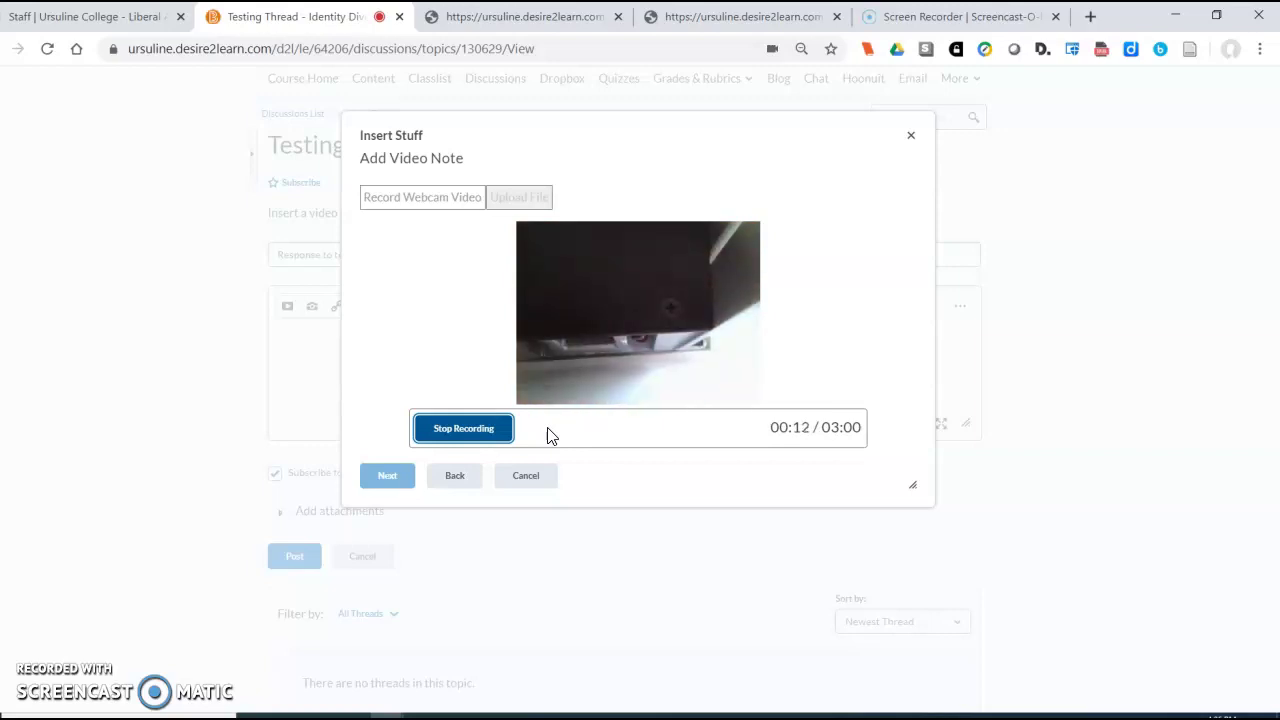
left_click(470, 432)
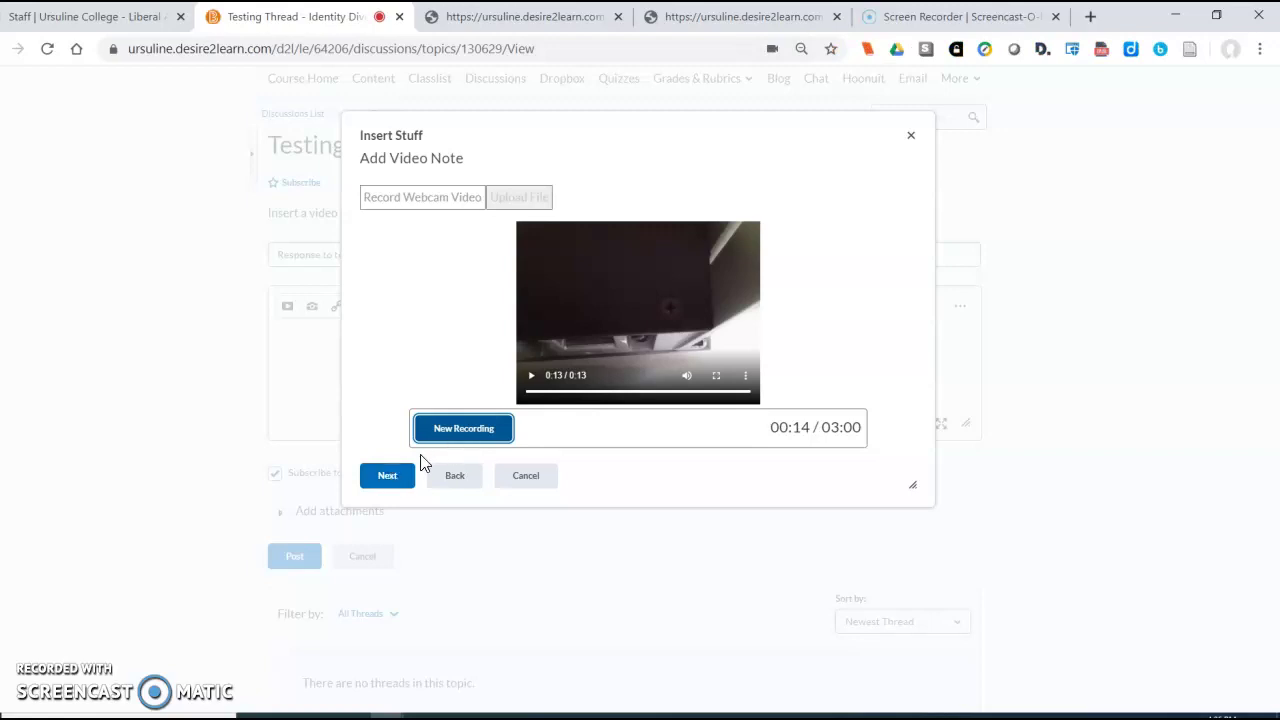
- Title the video note 'Testing number 1' with the description 'Video capture example'
left_click(388, 477)
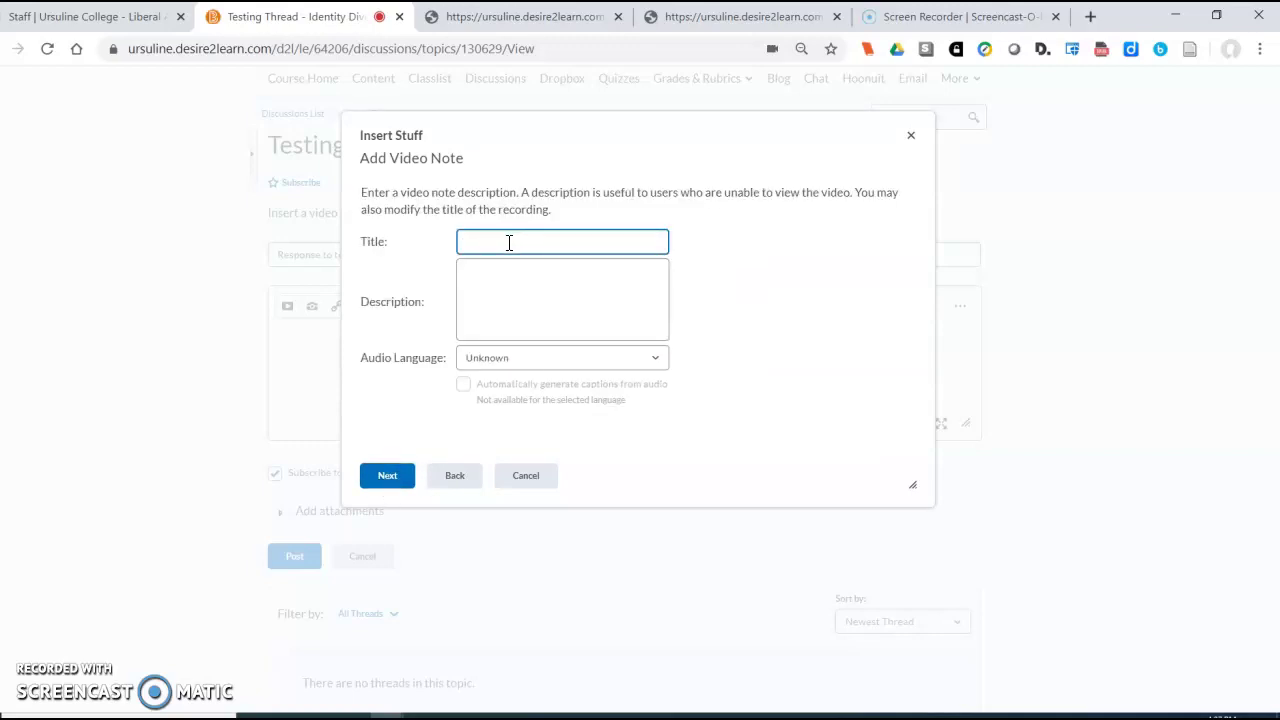
left_click(484, 277)
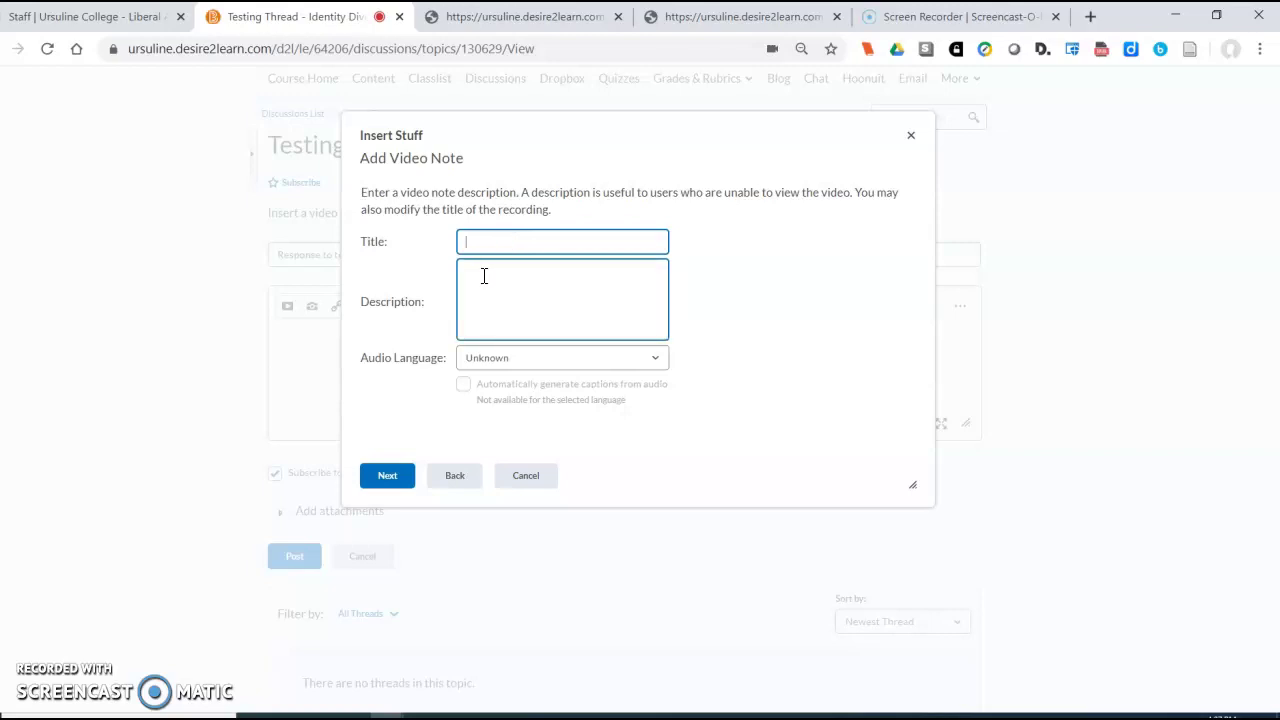
left_click(484, 250)
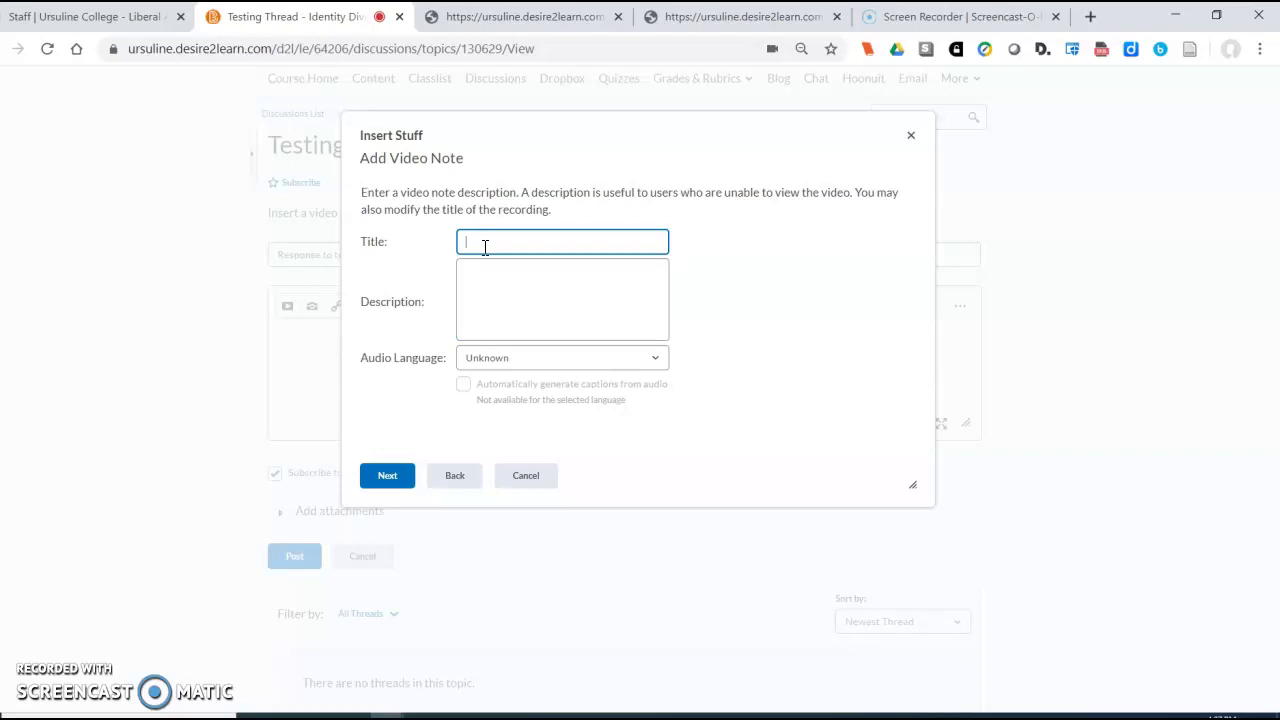
left_click(476, 308)
left_click(484, 240)
left_click(484, 264)
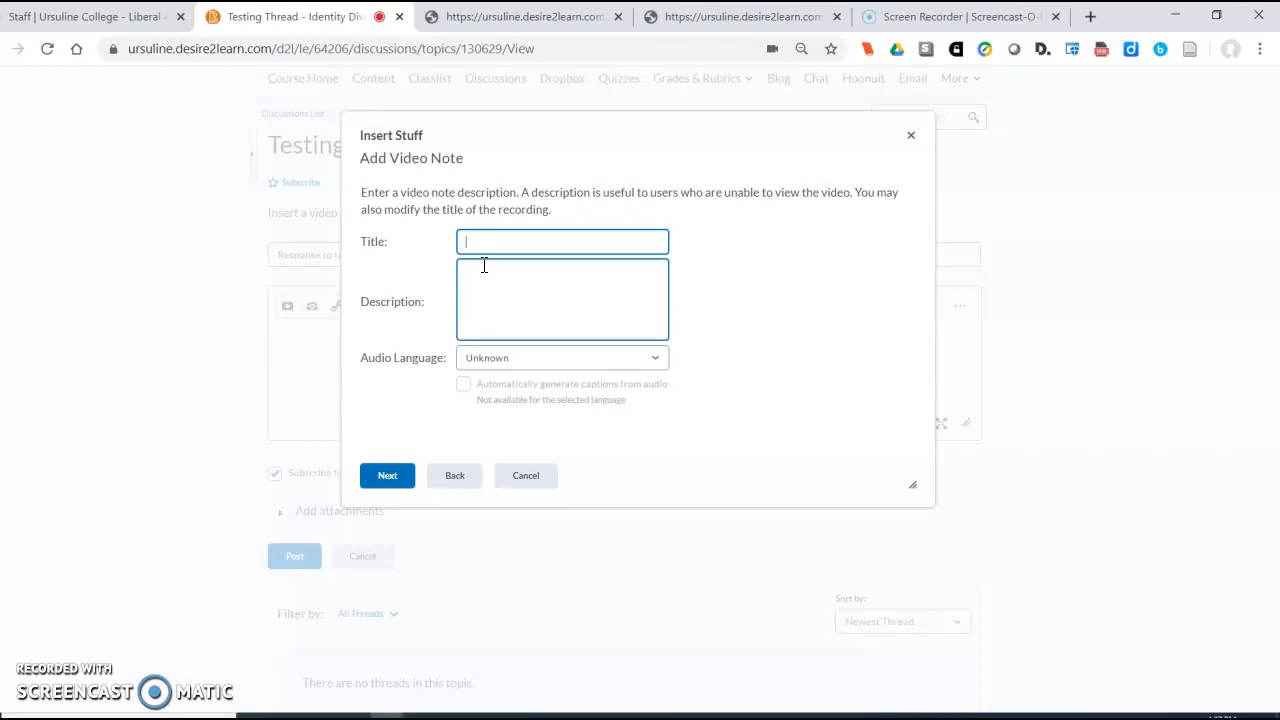
left_click(487, 240)
type("Testing")
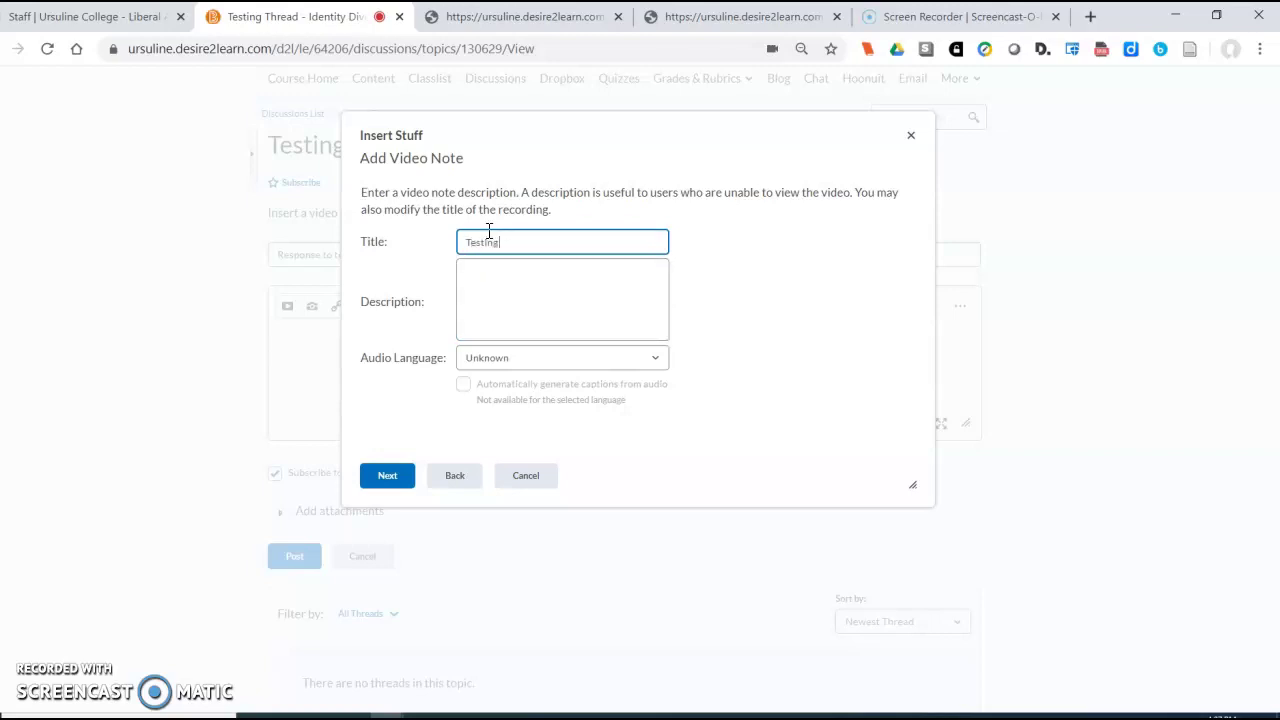
type(" number 1")
left_click(487, 286)
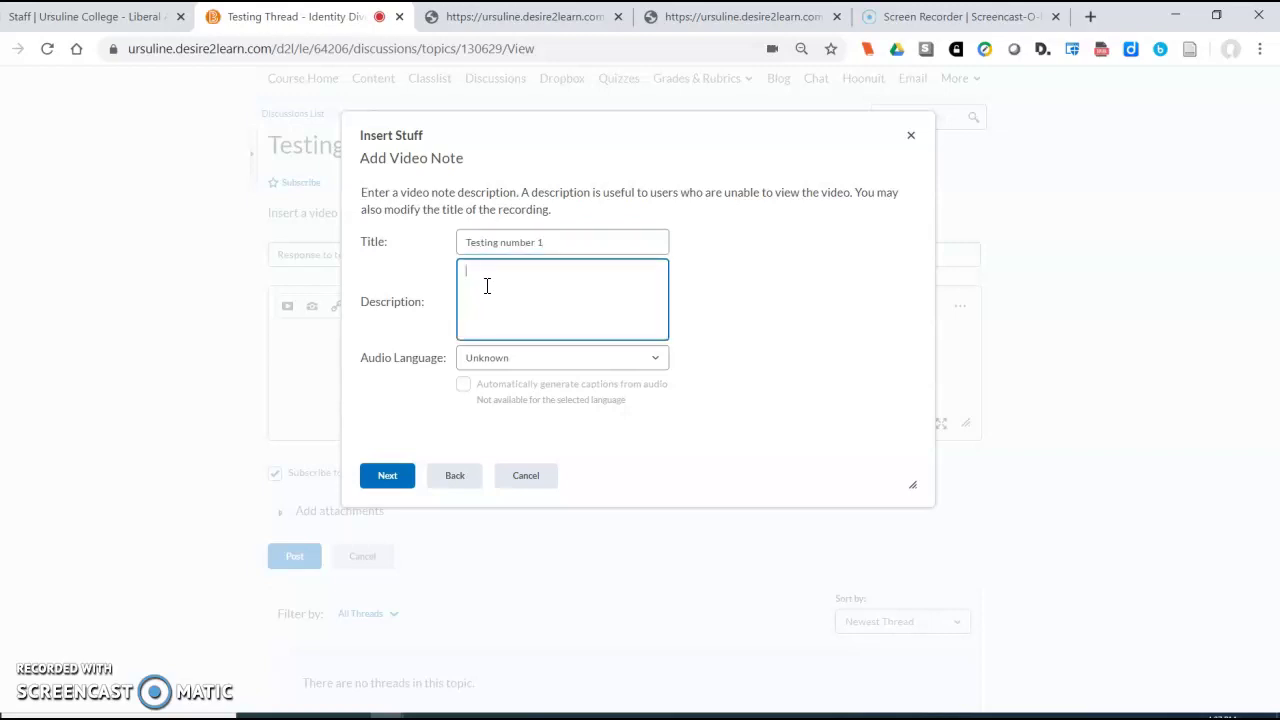
left_click(524, 184)
left_click(505, 270)
type("Video capture example")
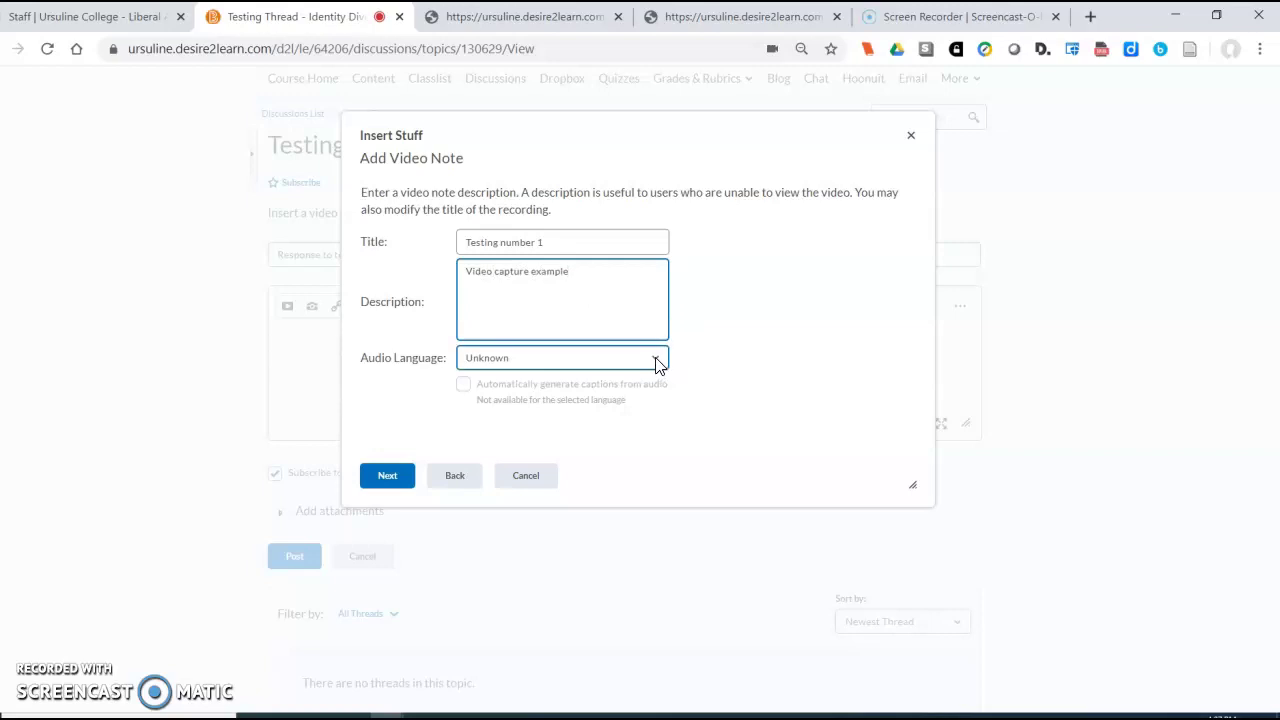
- Set the audio language to English (US) and enable automatic captions
left_click(656, 362)
left_click(590, 396)
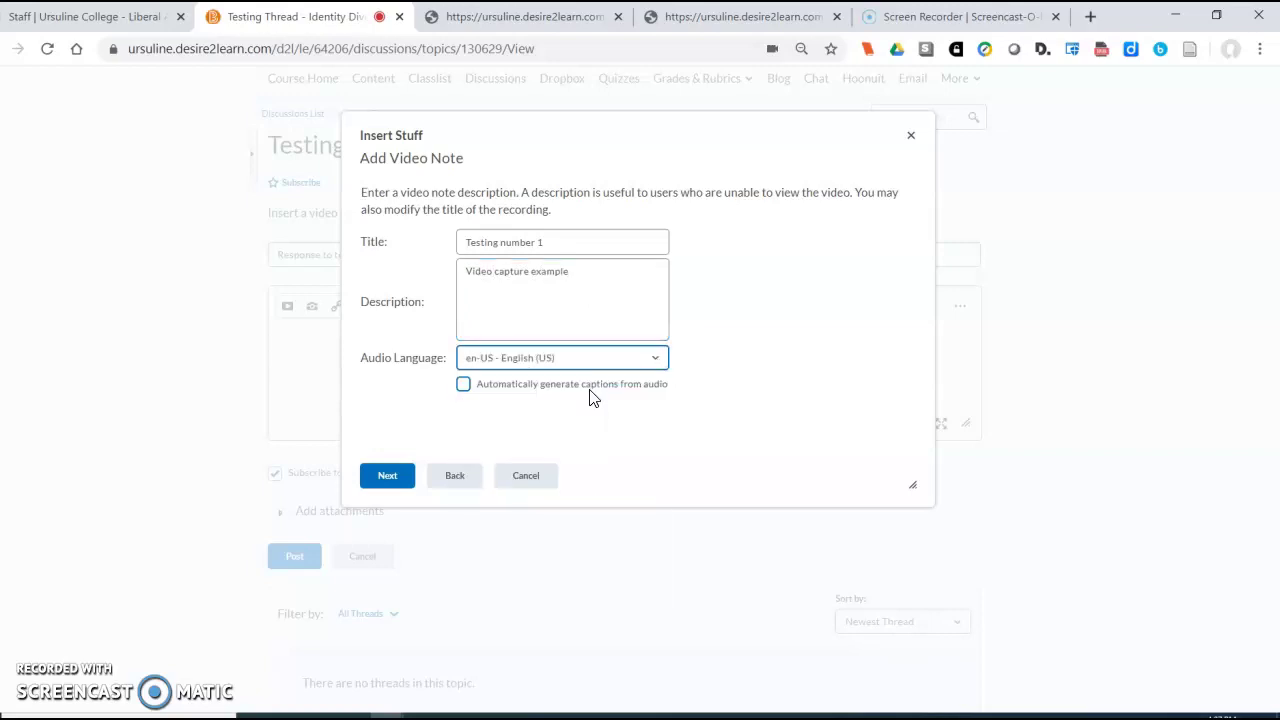
left_click(556, 242)
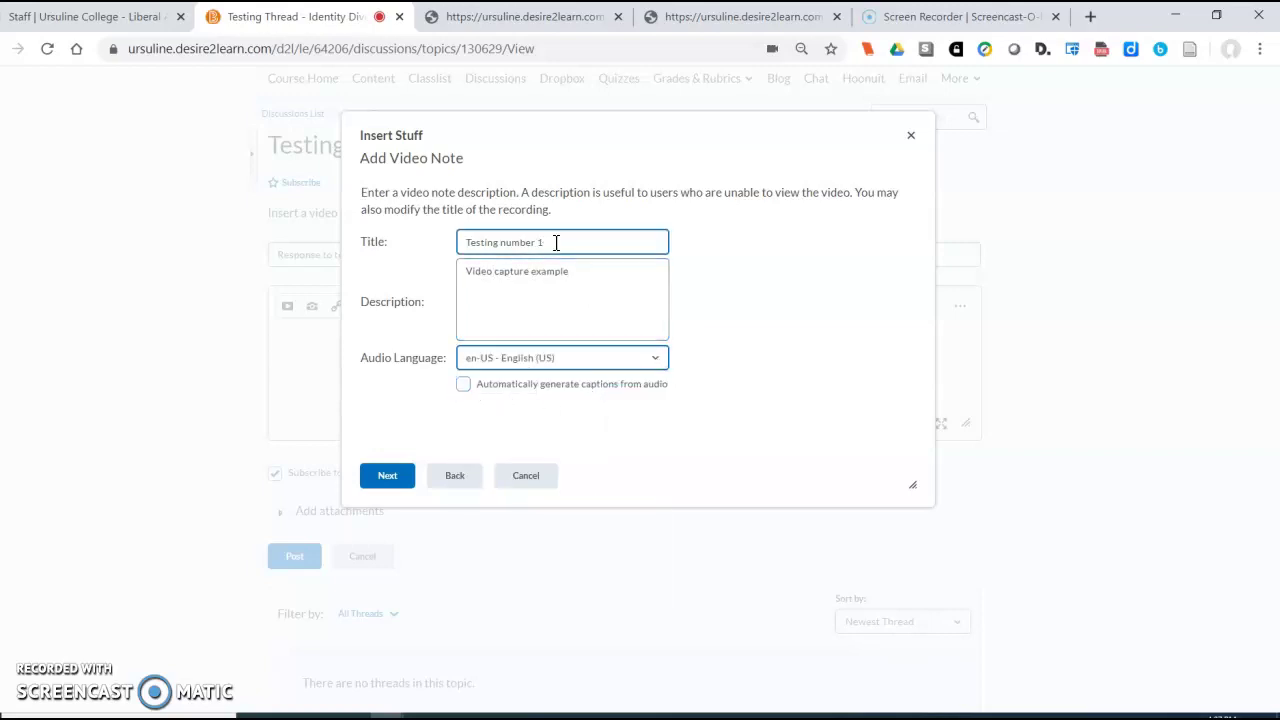
left_click(463, 384)
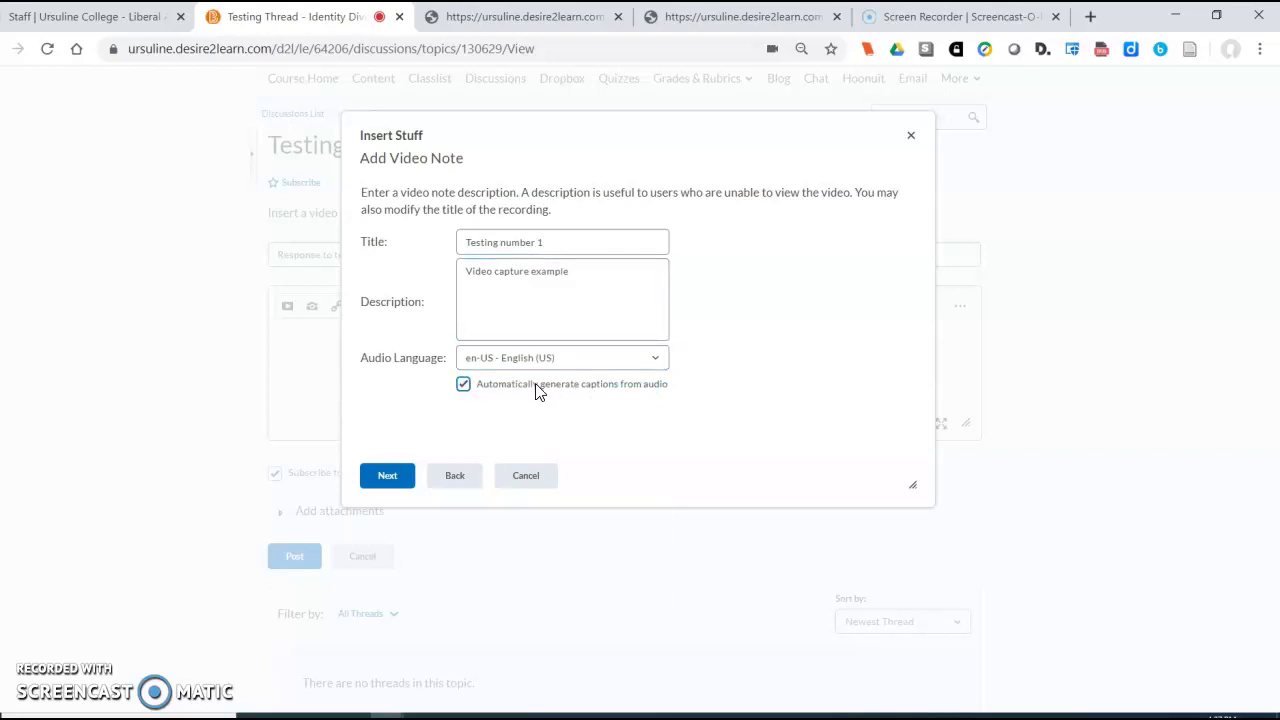
left_click(463, 384)
left_click(461, 380)
left_click(388, 478)
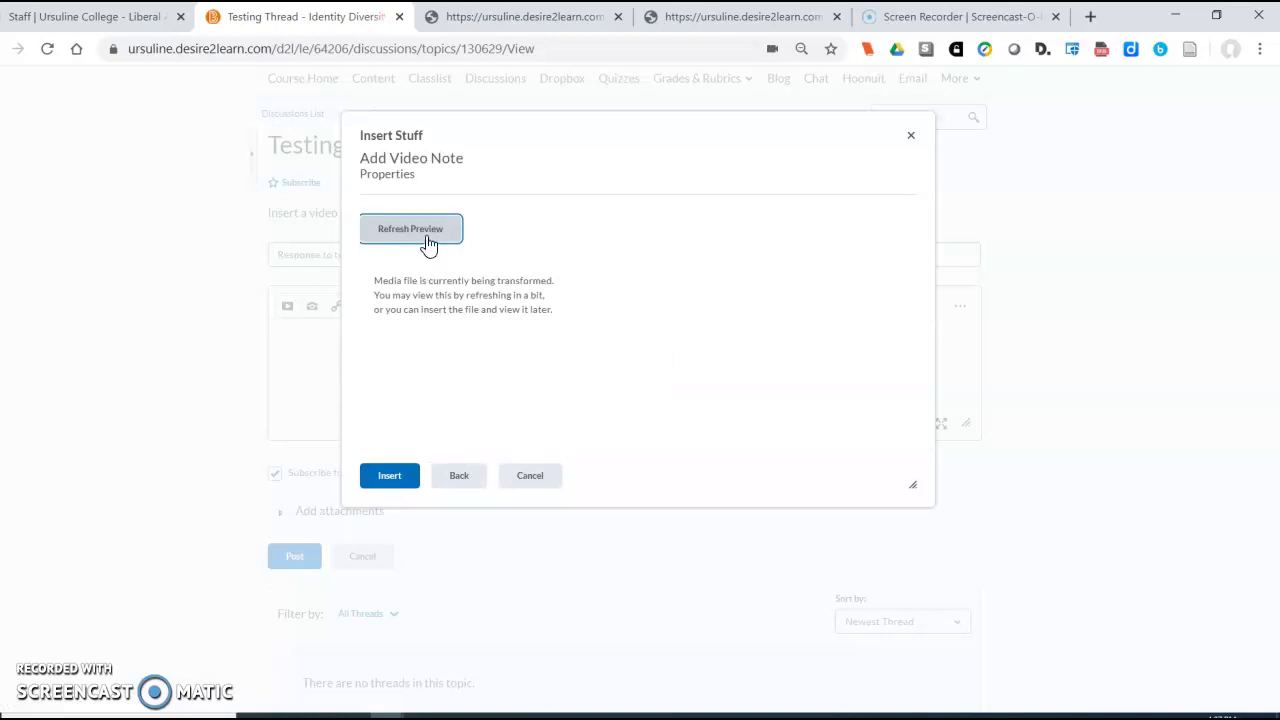
- Insert the video note into the thread body, then cancel the reopened Insert Stuff dialog
left_click(390, 477)
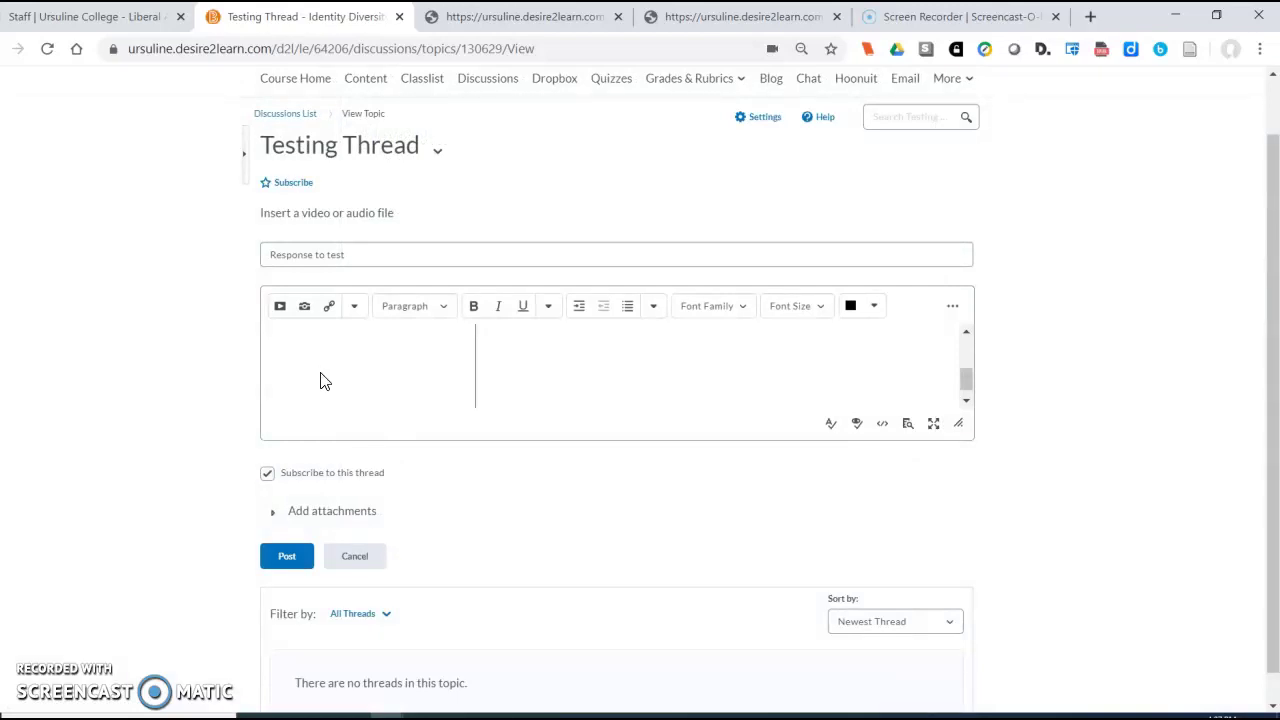
left_click(284, 310)
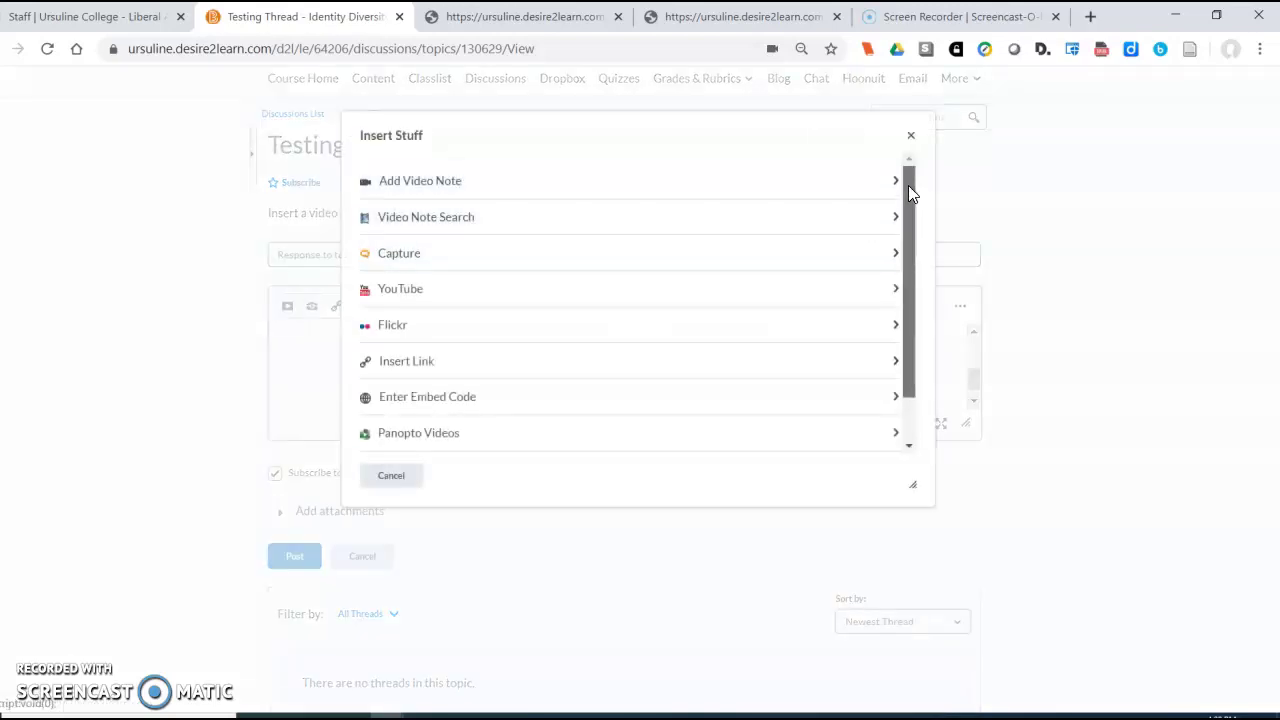
mouse_move(908, 185)
left_mouse_down()
mouse_move(909, 209)
mouse_move(910, 184)
left_mouse_up()
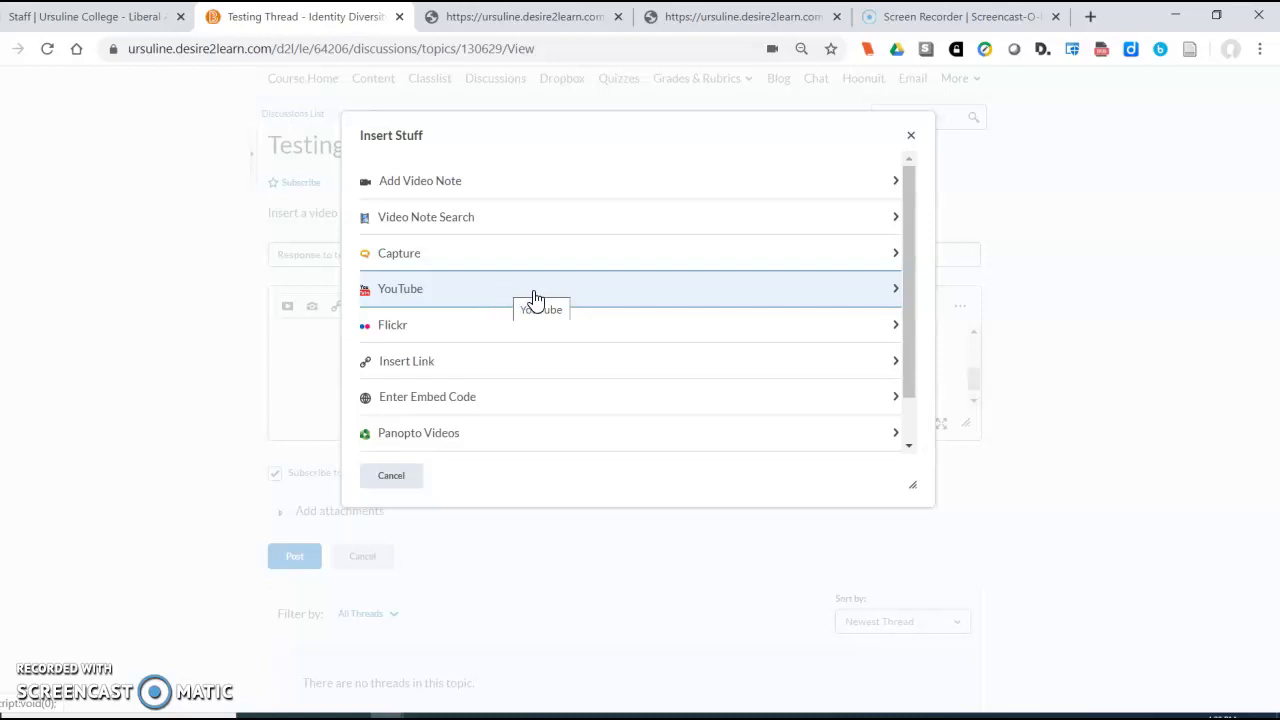
left_click(392, 476)
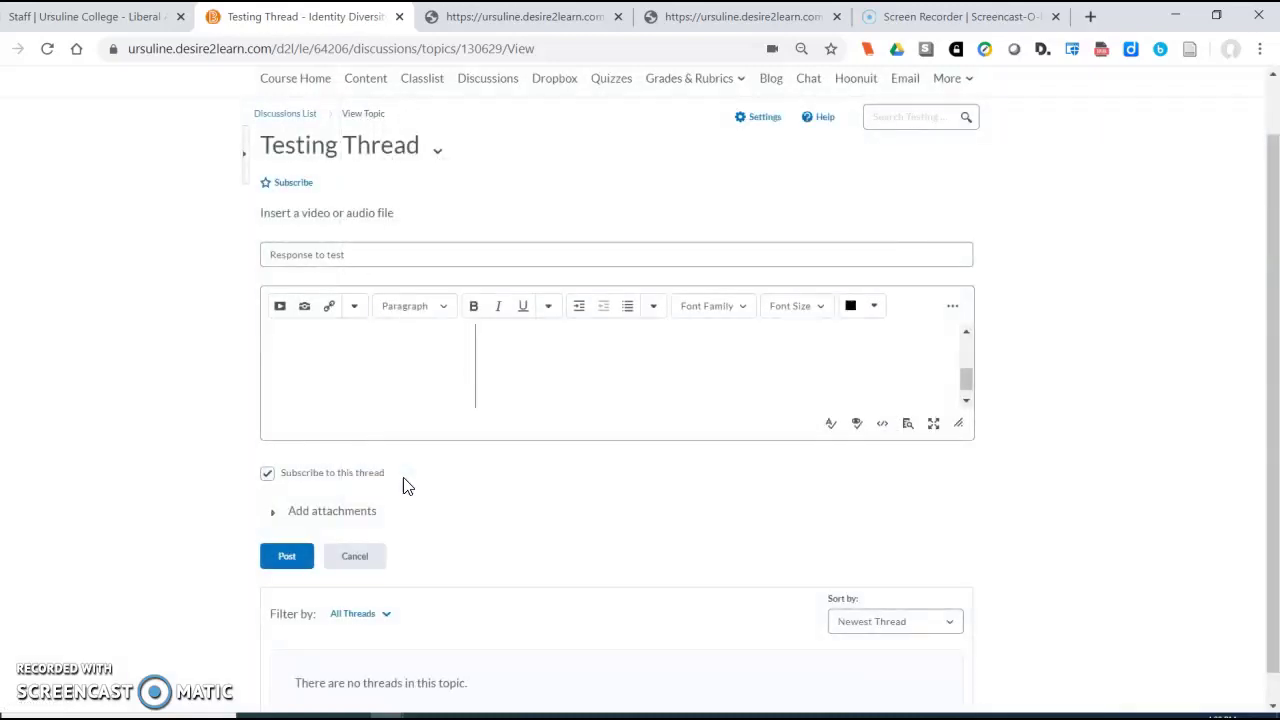
- Expand Add attachments and open the Record dropdown for video or audio
left_click_drag(1276, 296, 1277, 322)
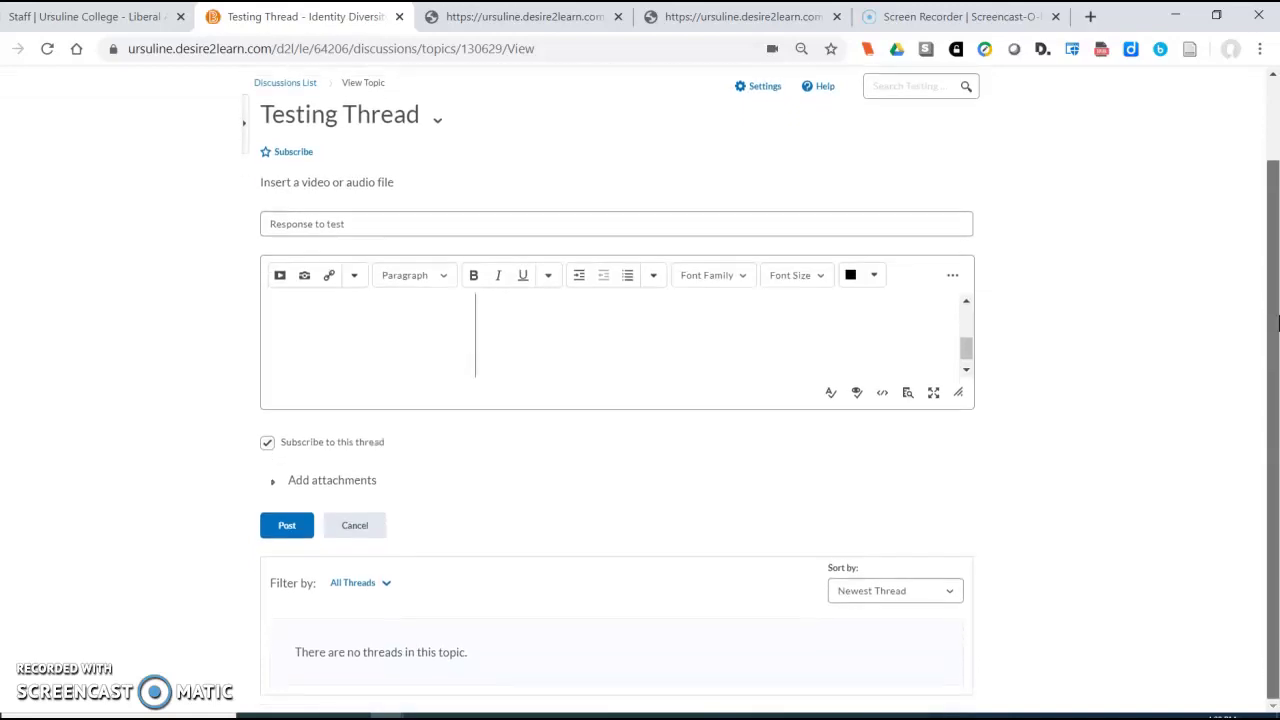
left_click(272, 487)
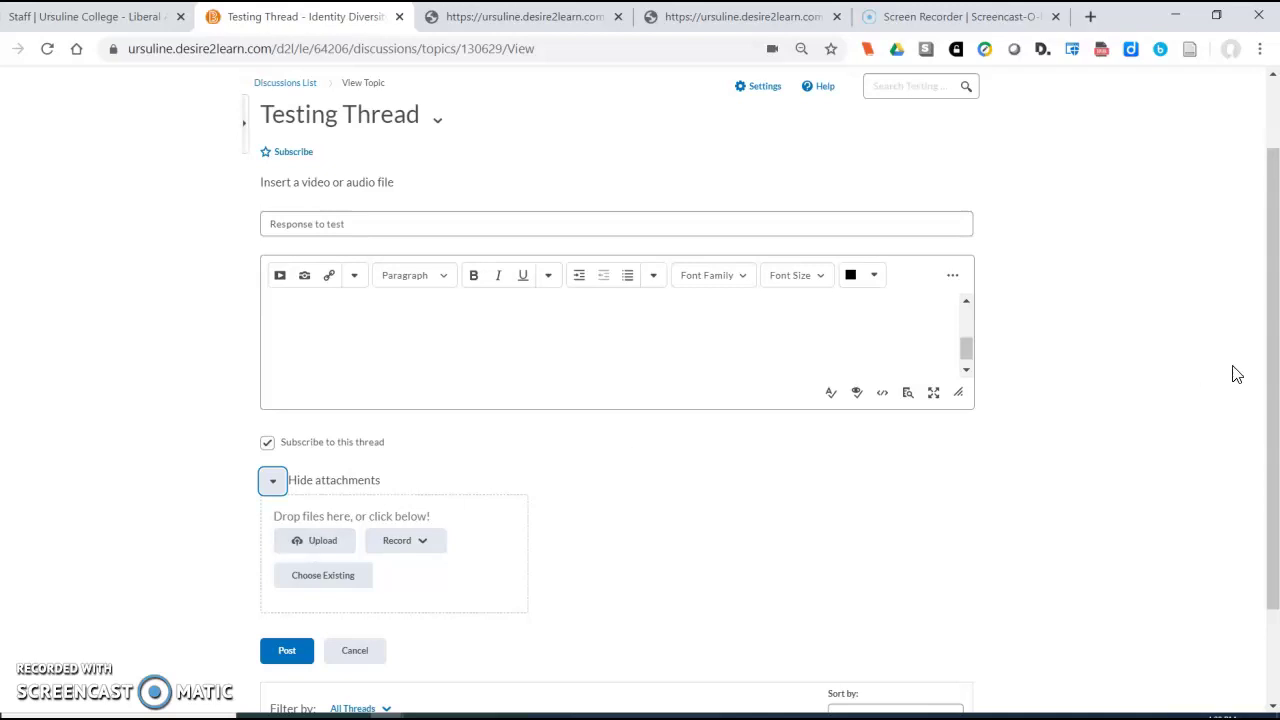
scroll(1255, 366, "down", 1)
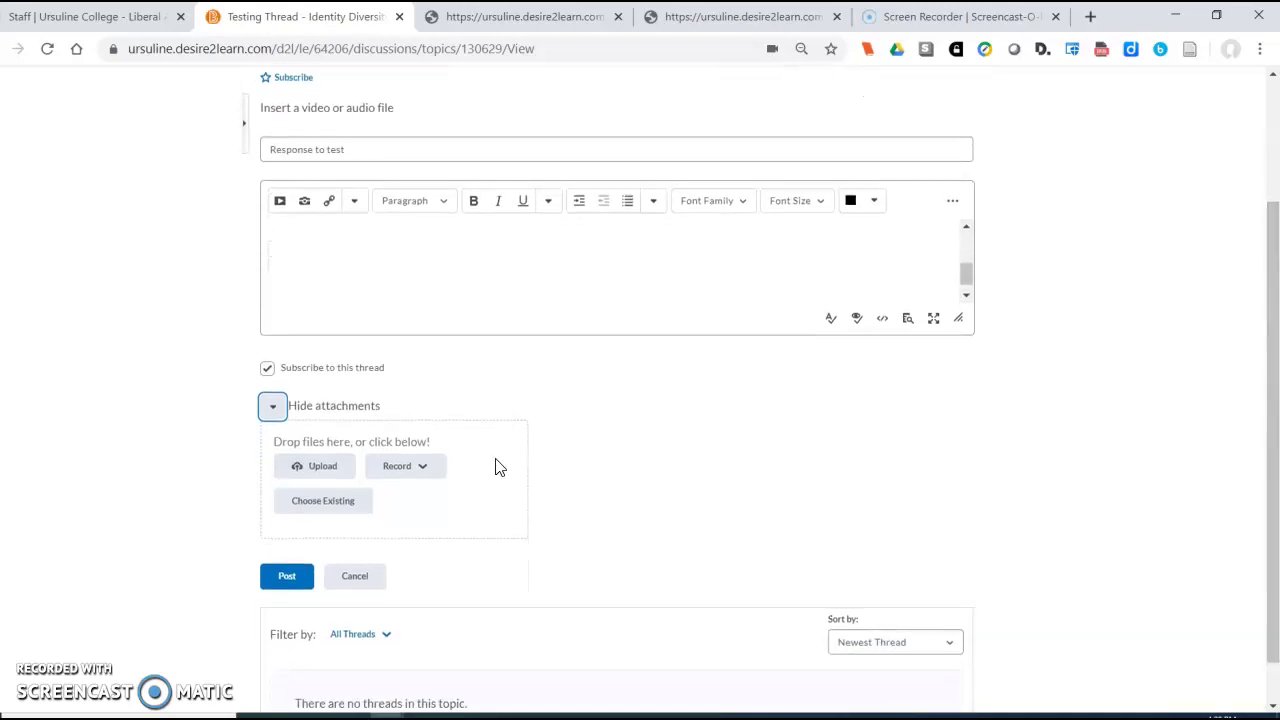
left_click(428, 470)
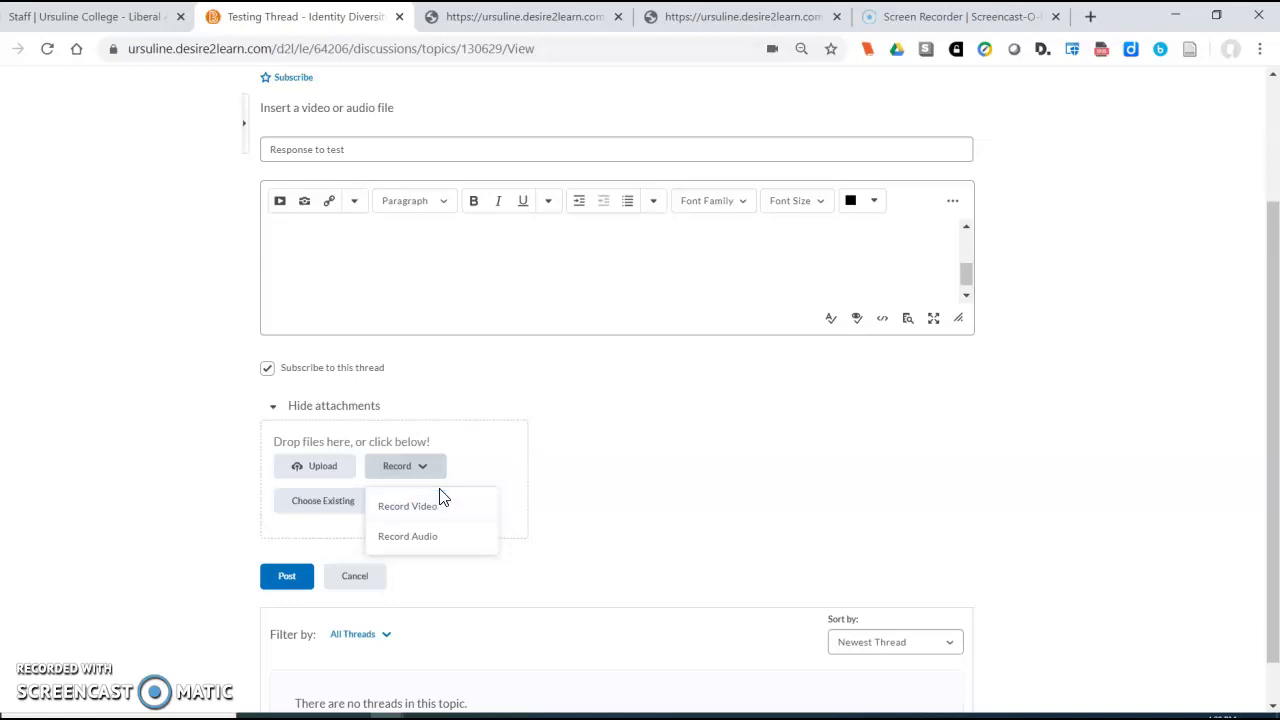
- Record a roughly five-second clip with Record Audio
left_click(411, 540)
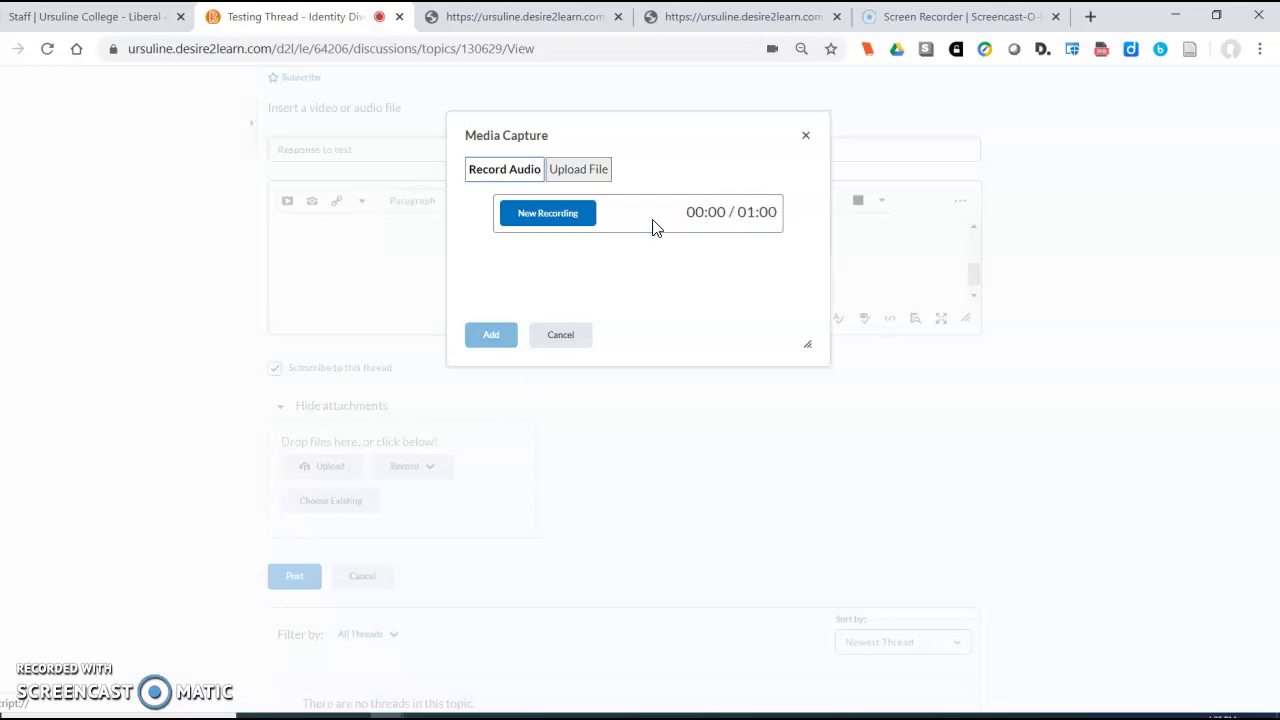
left_click(560, 217)
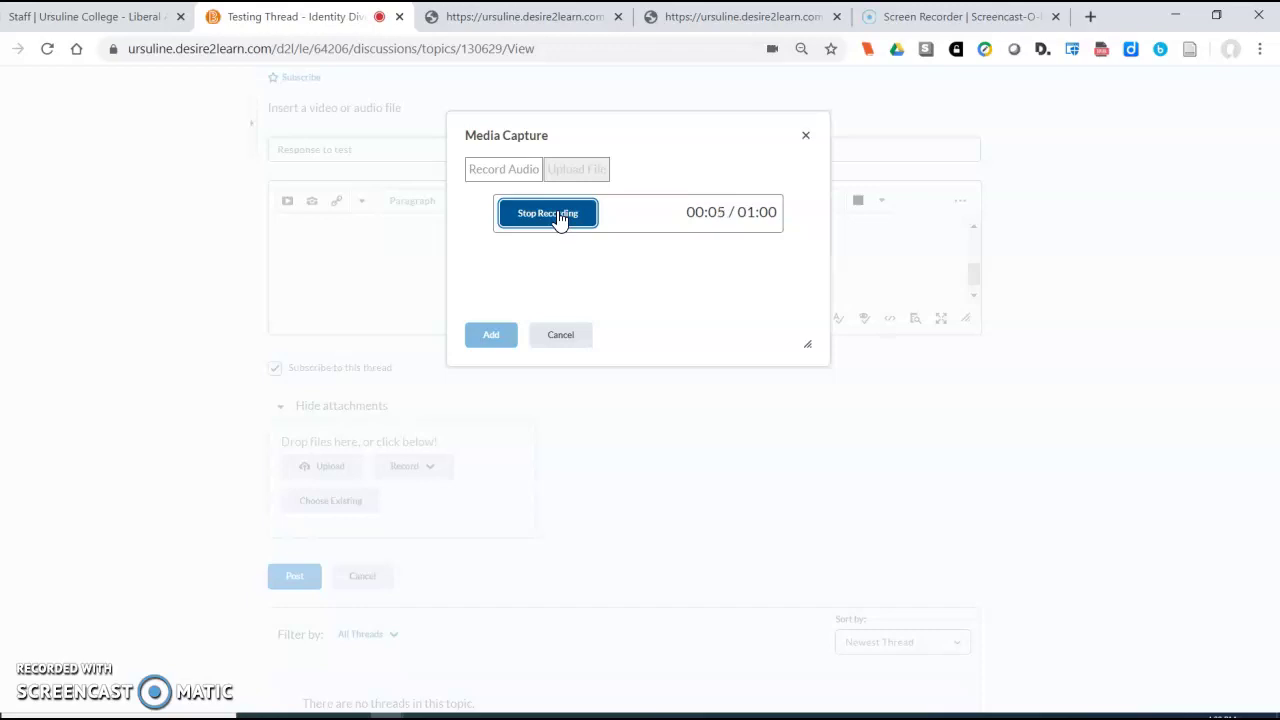
left_click(560, 217)
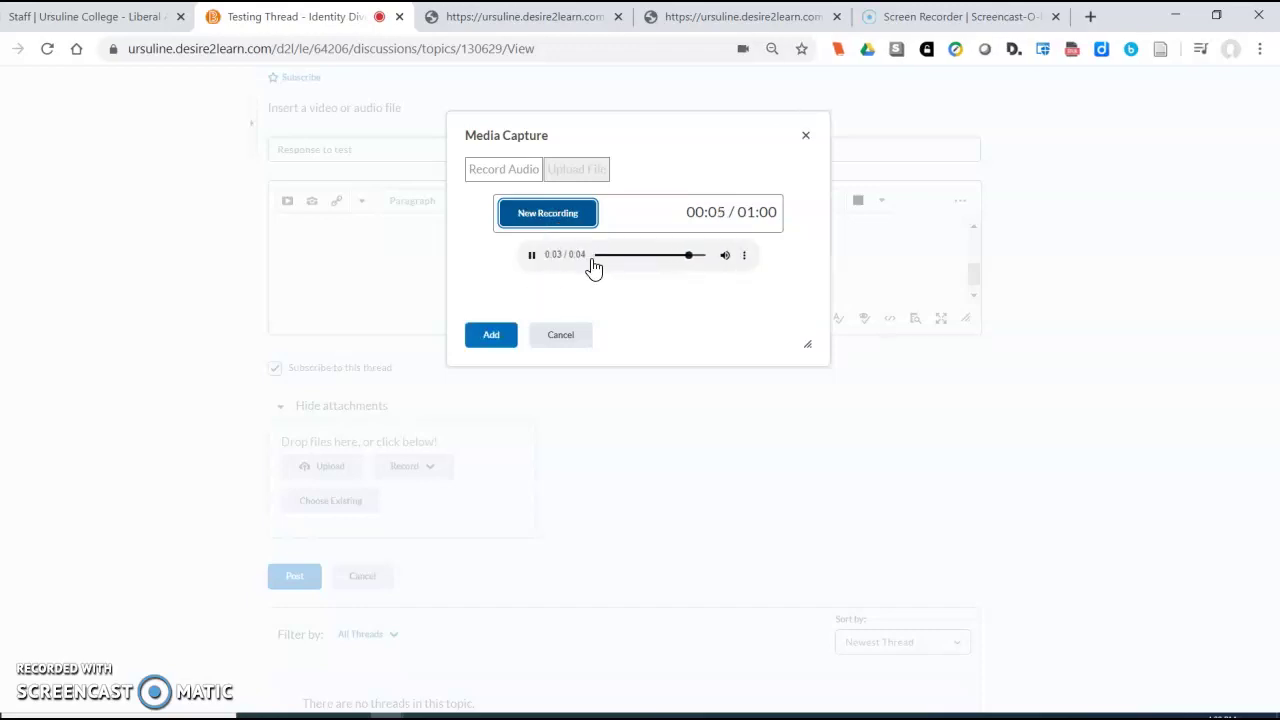
- Add the audio recording titled 'test audio' with a short sample description as an attachment
left_click(495, 340)
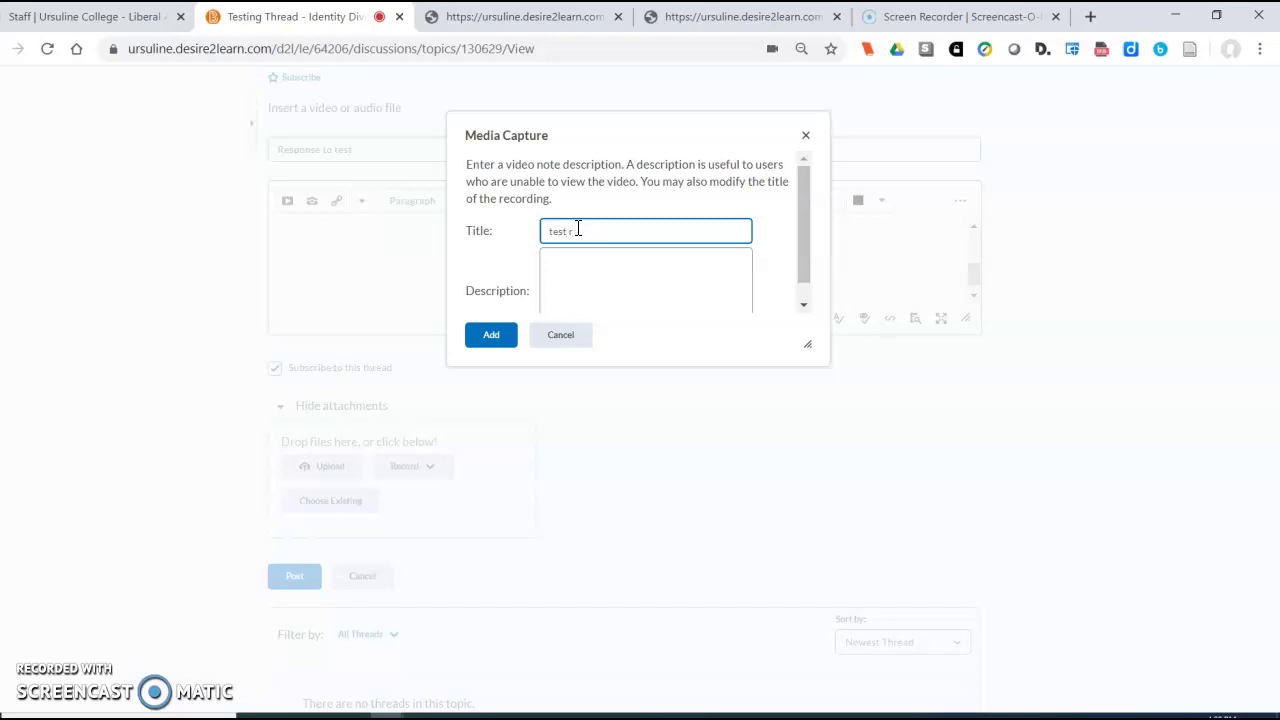
left_click(577, 258)
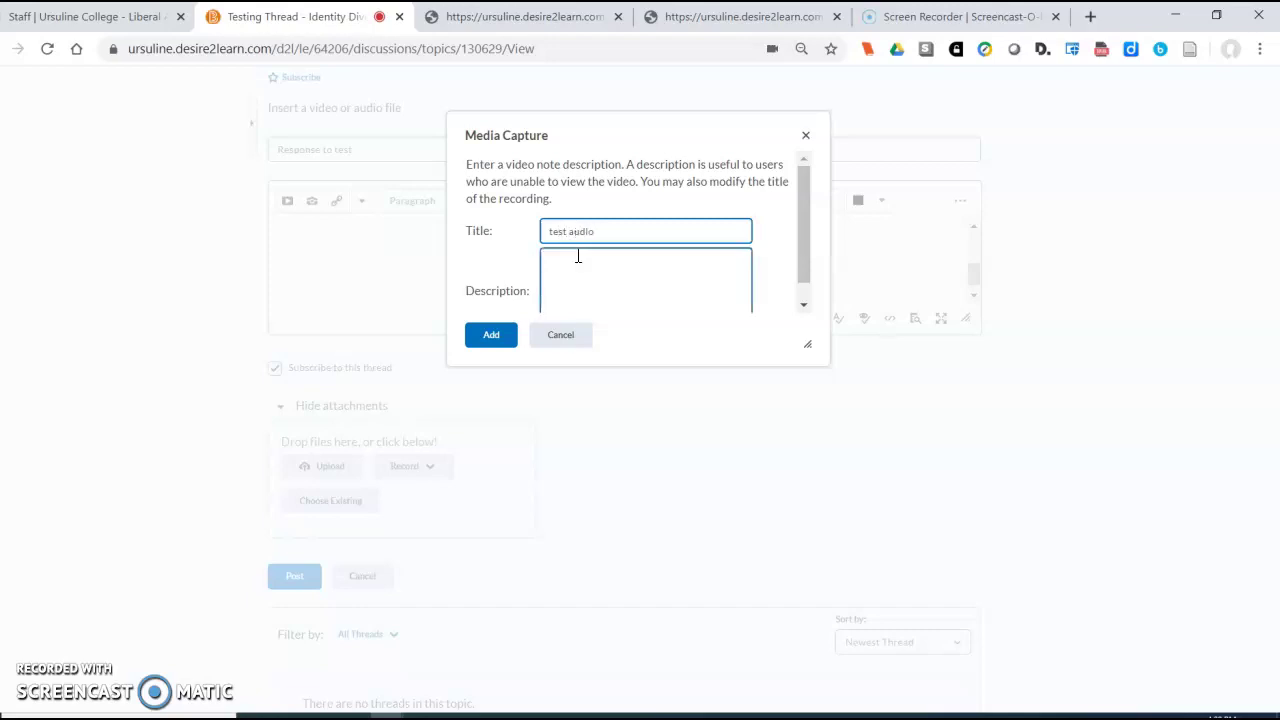
type("ssaaaa")
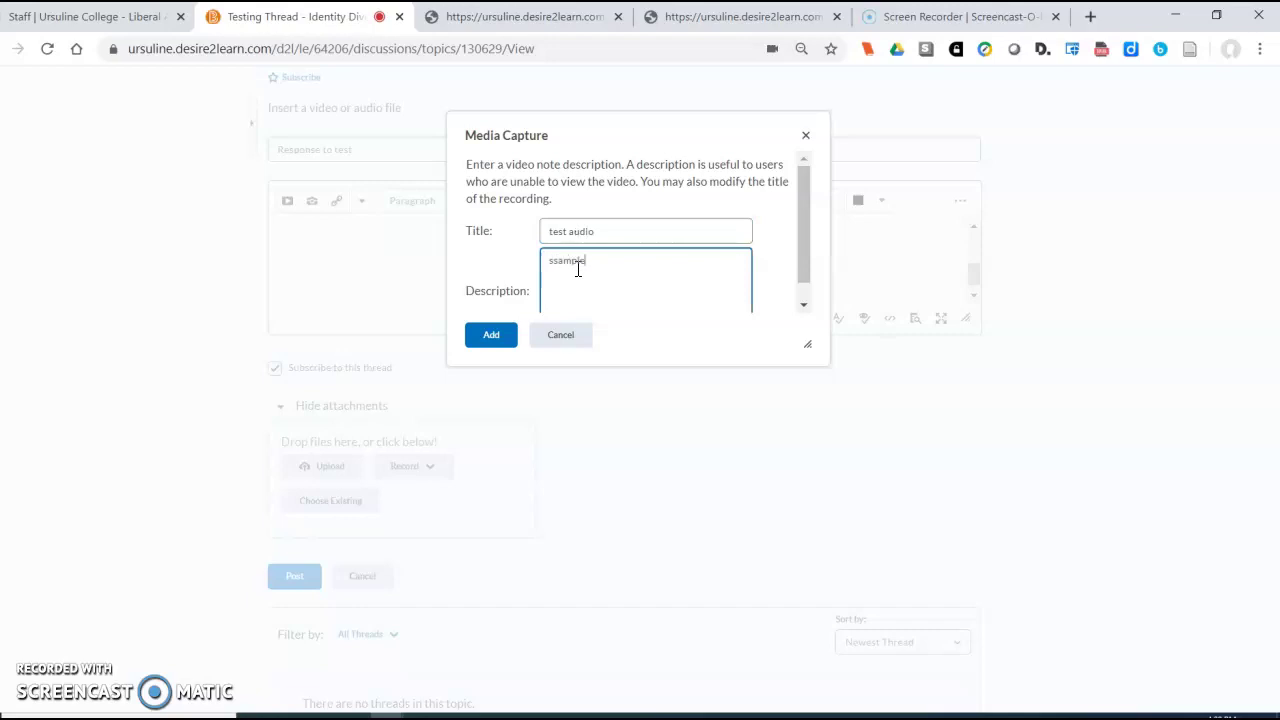
key("BackSpace")
key("BackSpace")
key("BackSpace")
type("ple audi")
left_click_drag(800, 255, 800, 329)
left_click(489, 342)
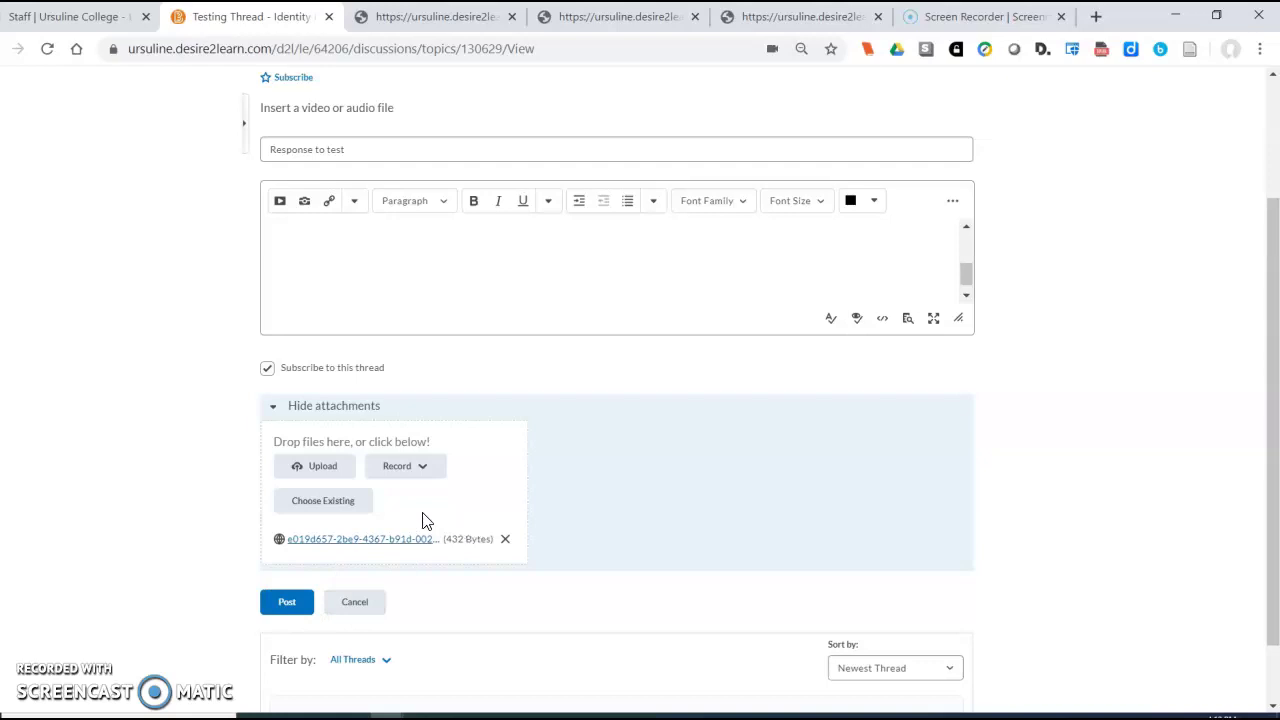
- Close the upload file picker without a file and post the 'Response to test' thread
left_click(336, 468)
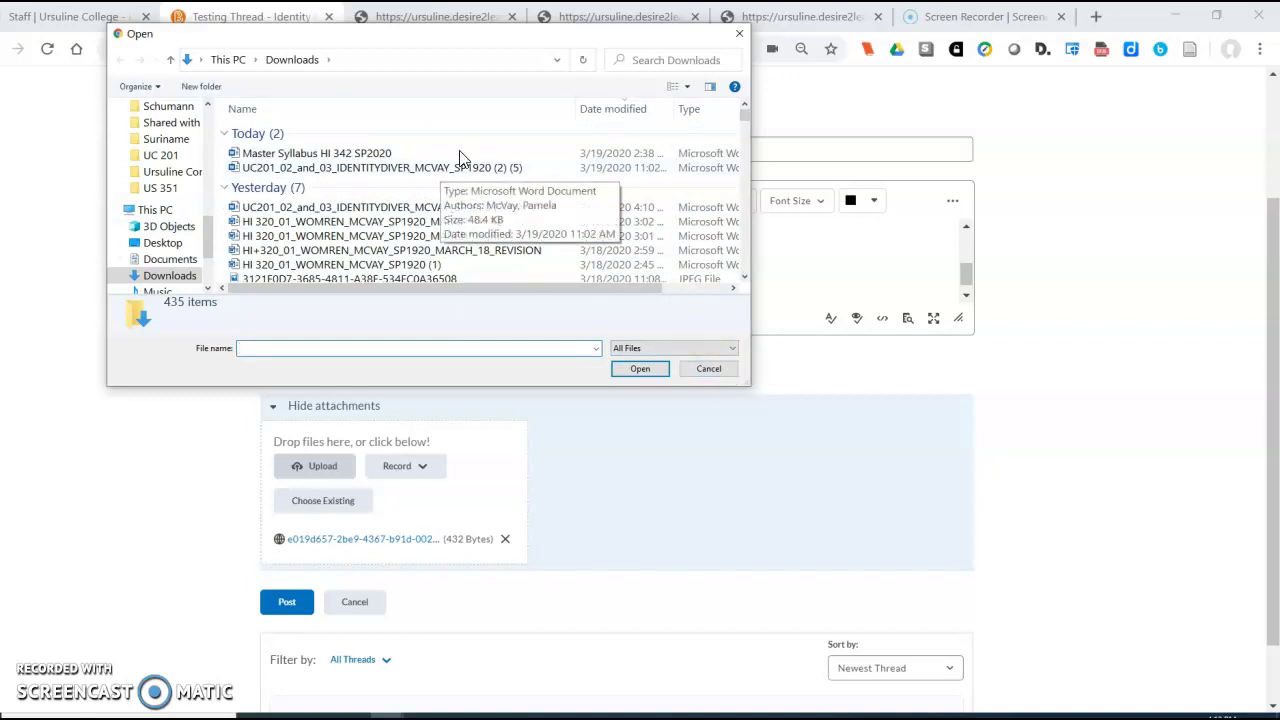
left_click(740, 35)
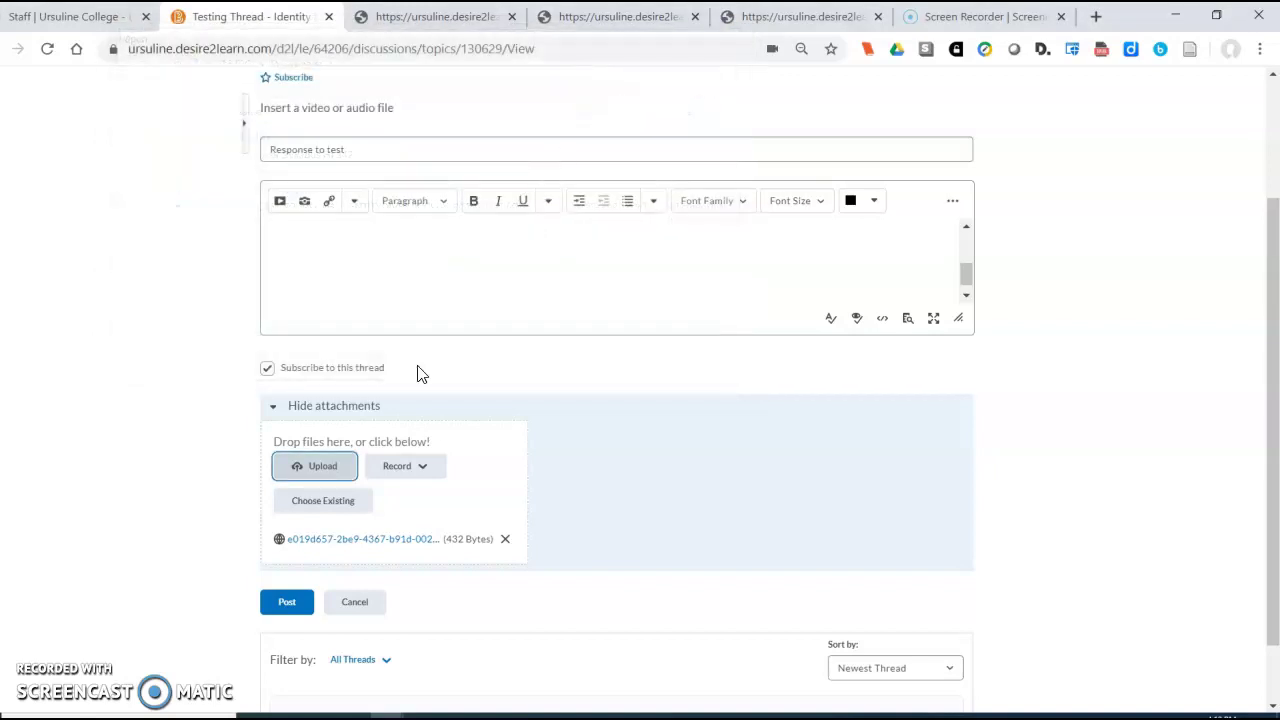
left_click(284, 606)
left_click(286, 604)
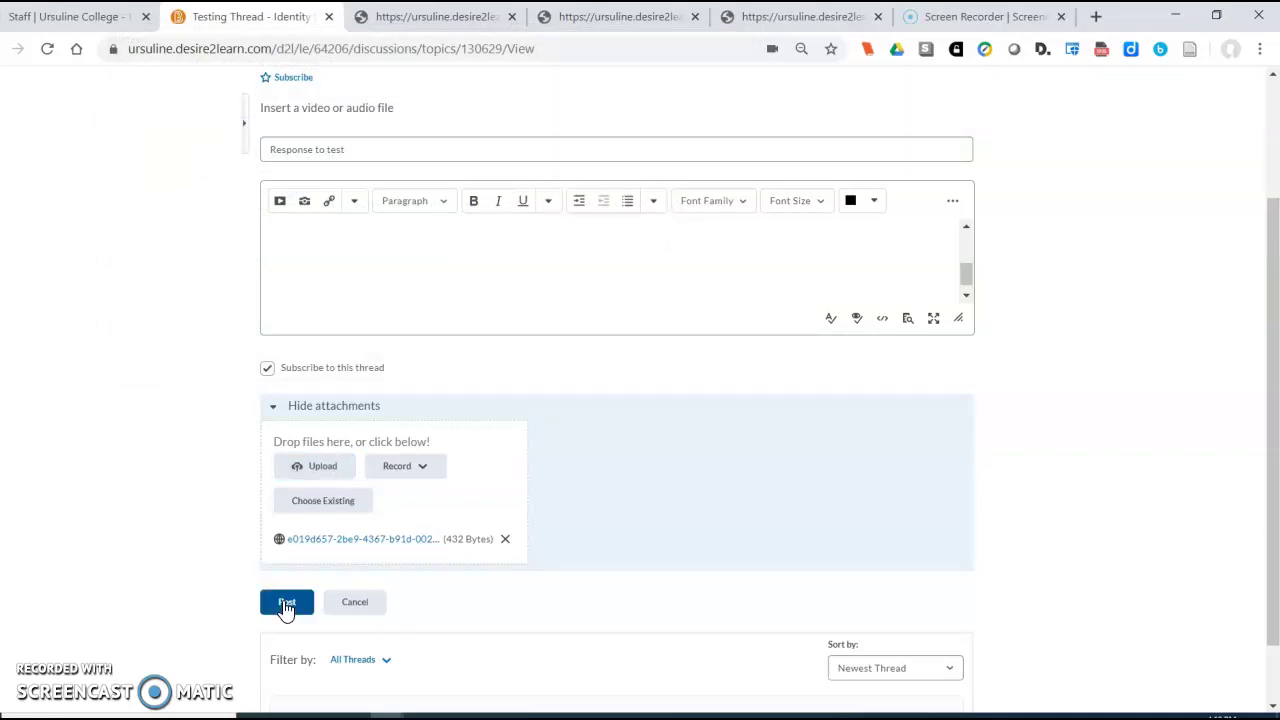